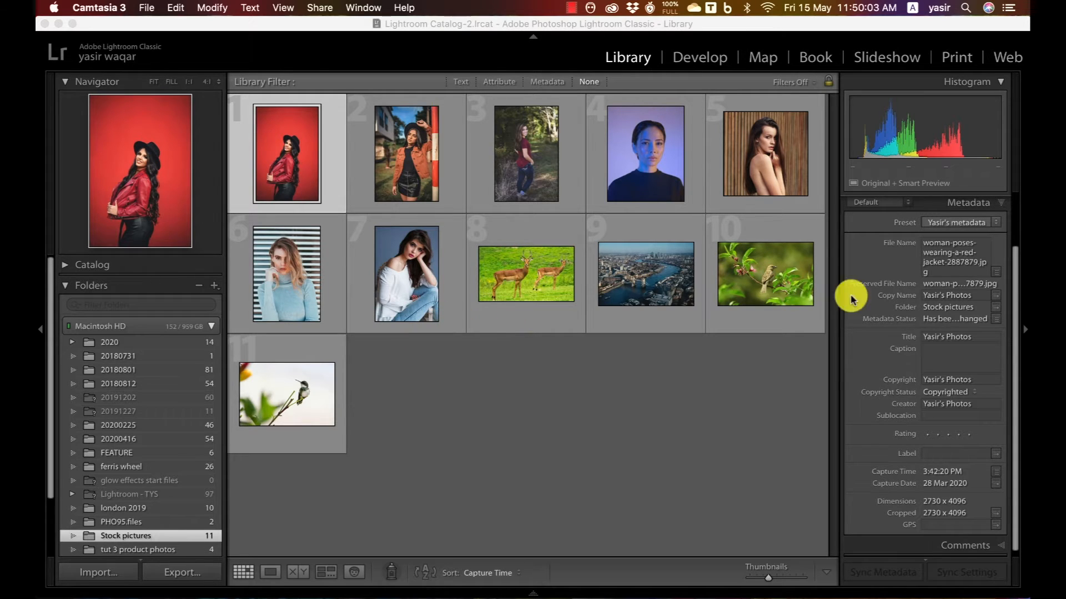
- Open the 20200225 folder and view the full metadata of the chandelier interior photo IMG_1434.CR2
{"action": "left_click", "coordinate": [1017, 302]}
{"action": "scroll", "coordinate": [1016, 280], "scroll_direction": "down", "scroll_amount": 1}
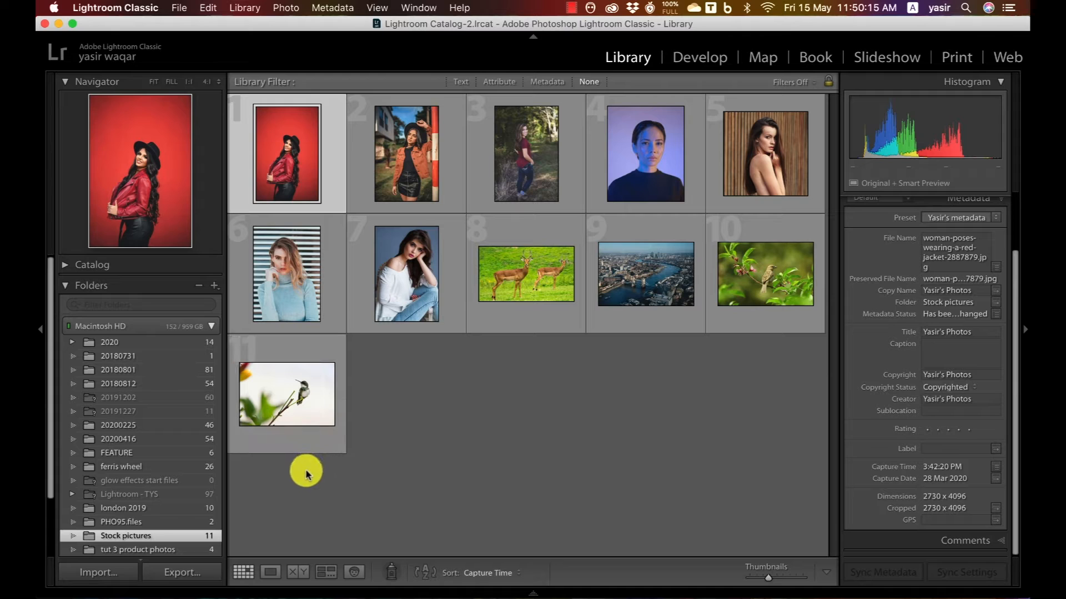
{"action": "left_click", "coordinate": [125, 426]}
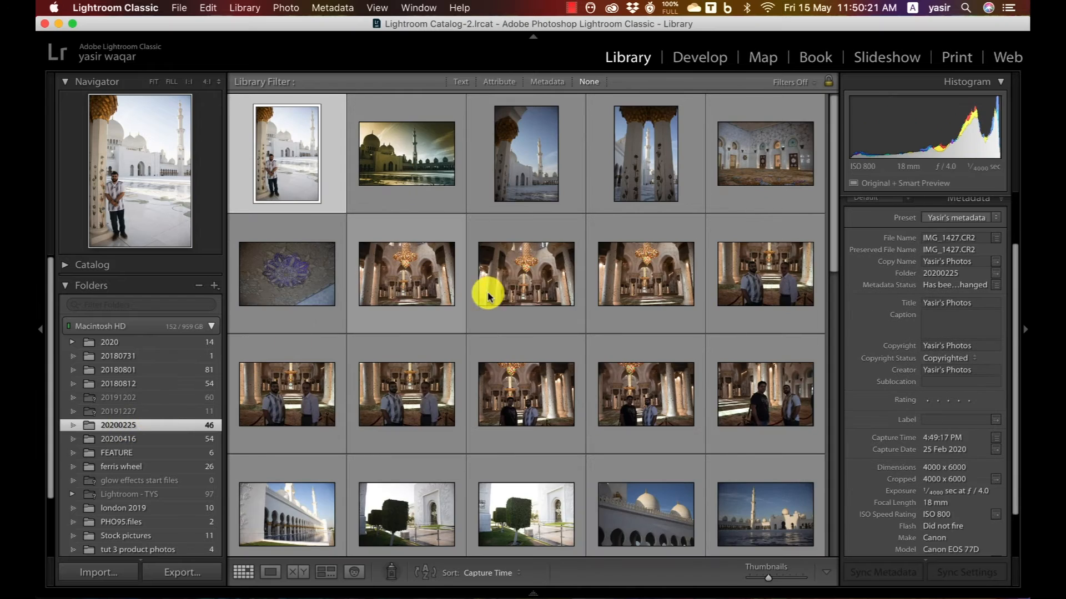
{"action": "left_click", "coordinate": [515, 296]}
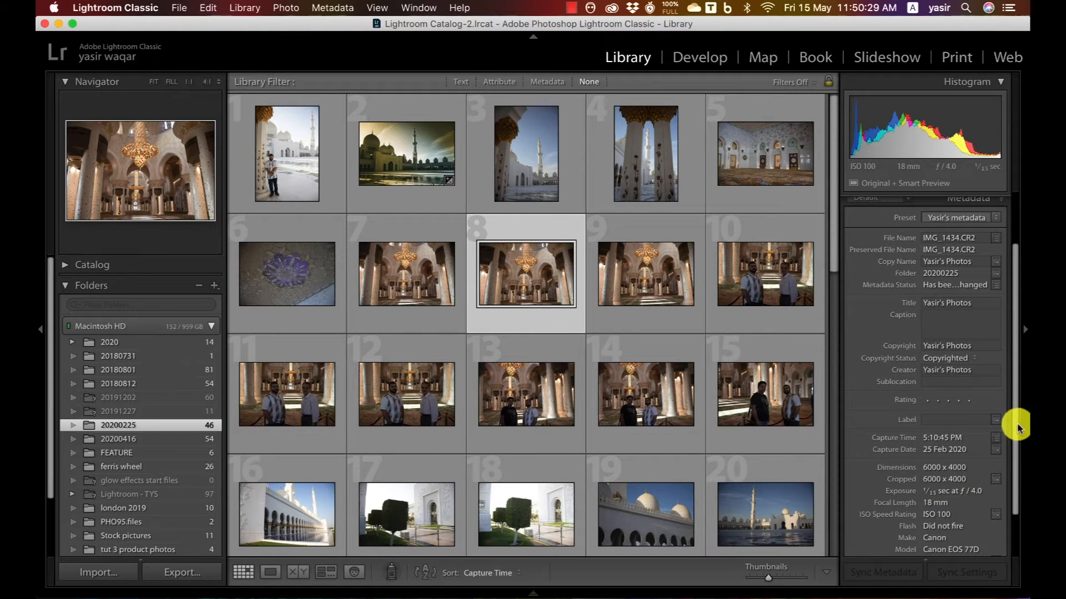
{"action": "left_click_drag", "start_coordinate": [1014, 441], "coordinate": [1016, 488]}
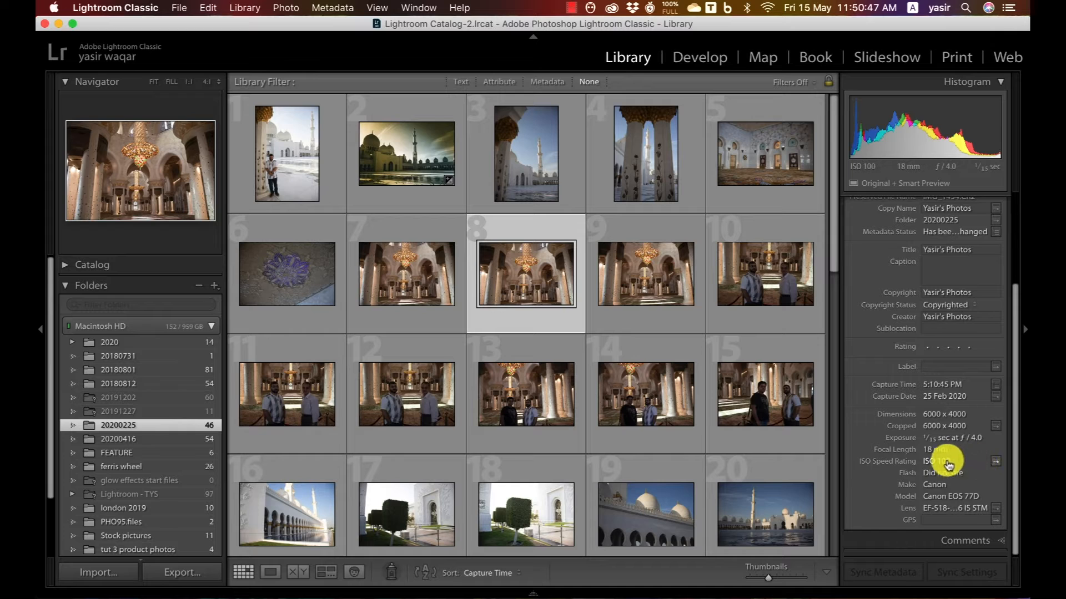
- Filter the library by metadata to photos shot at ISO 100 with the Canon EOS 77D
{"action": "left_click", "coordinate": [995, 463]}
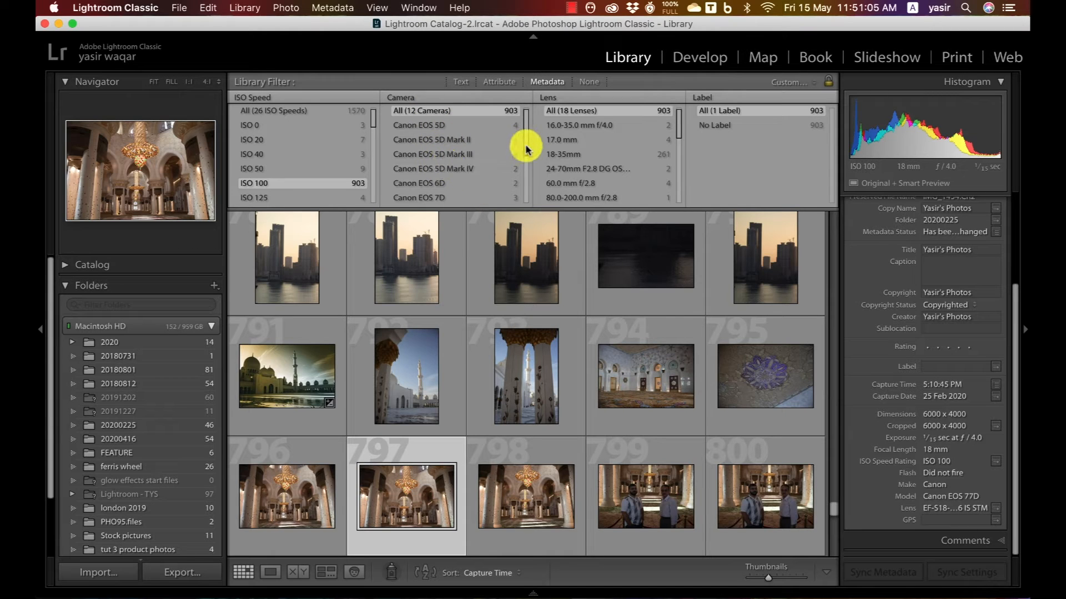
{"action": "scroll", "coordinate": [524, 161], "scroll_direction": "down", "scroll_amount": 3}
{"action": "scroll", "coordinate": [526, 179], "scroll_direction": "down", "scroll_amount": 2}
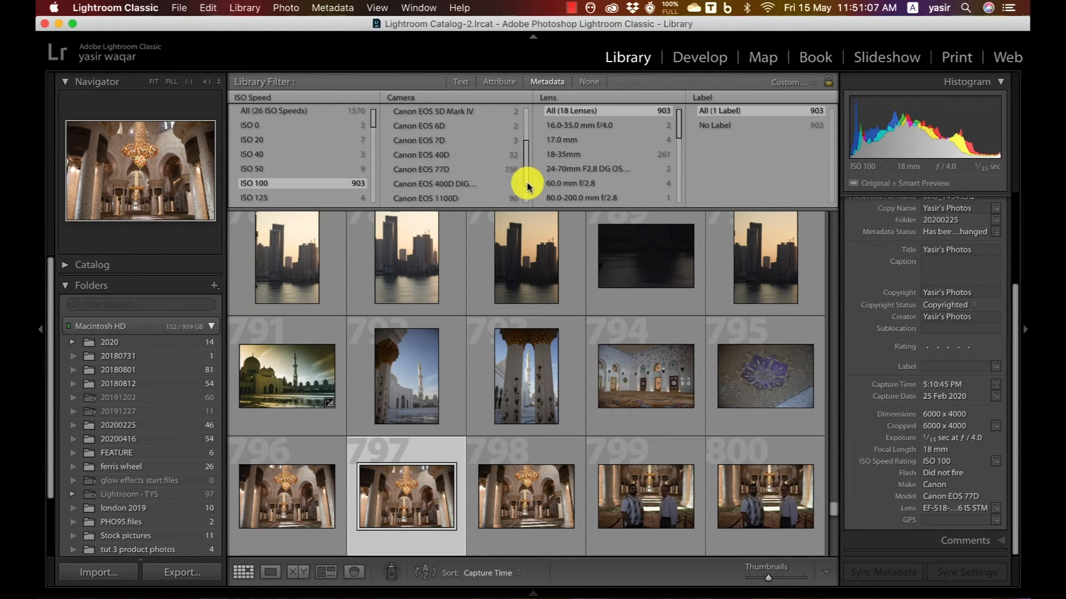
{"action": "left_click", "coordinate": [438, 168]}
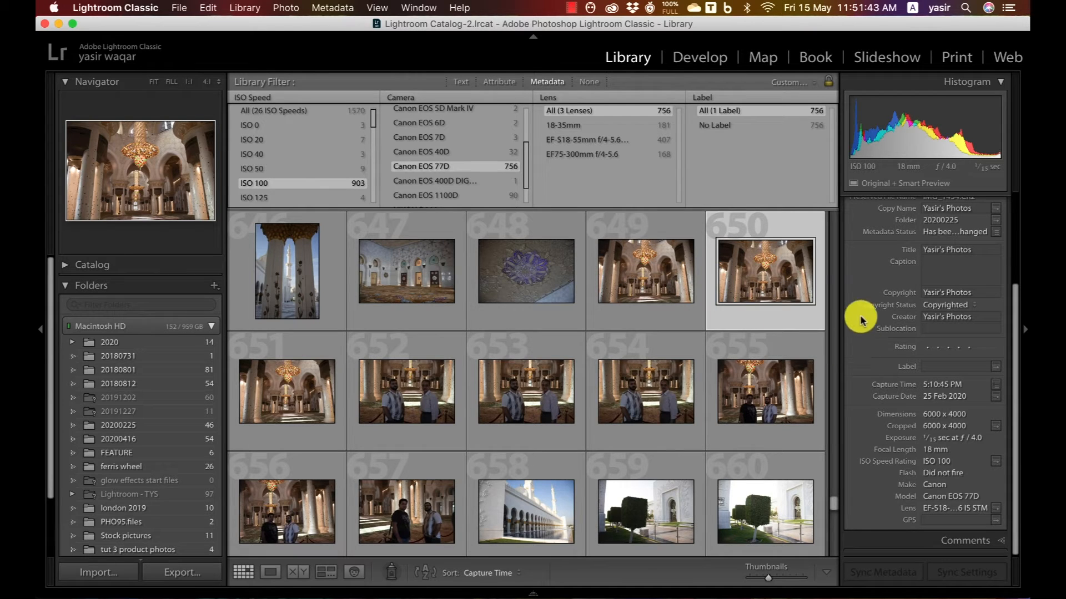
- Select photo IMG_1433.CR2 and check its copyright status options and its editable sublocation, caption and title fields
{"action": "left_click", "coordinate": [643, 294]}
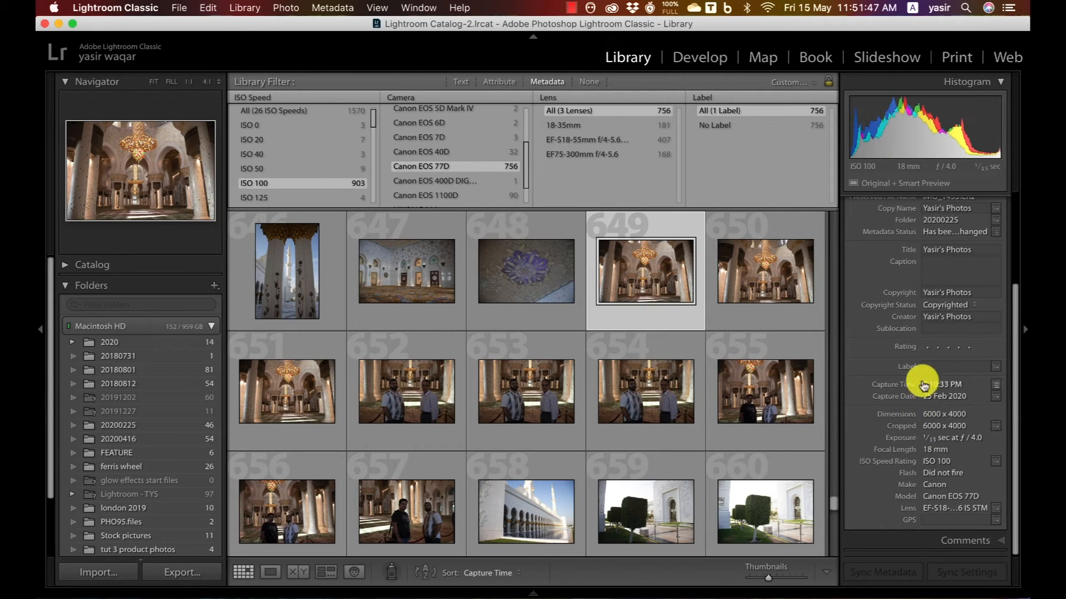
{"action": "left_click", "coordinate": [949, 305]}
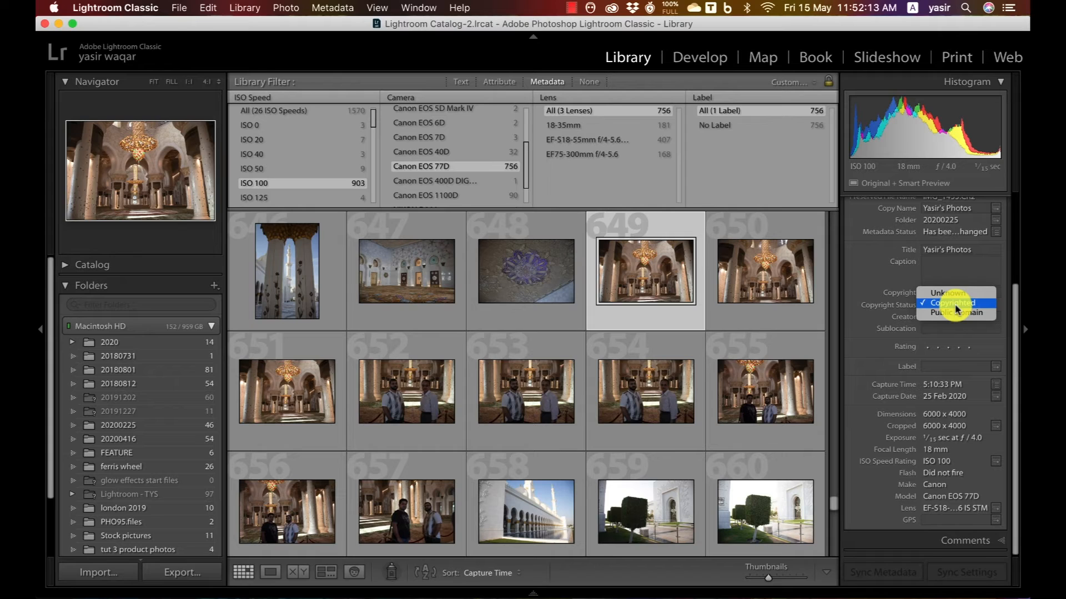
{"action": "left_click", "coordinate": [956, 309]}
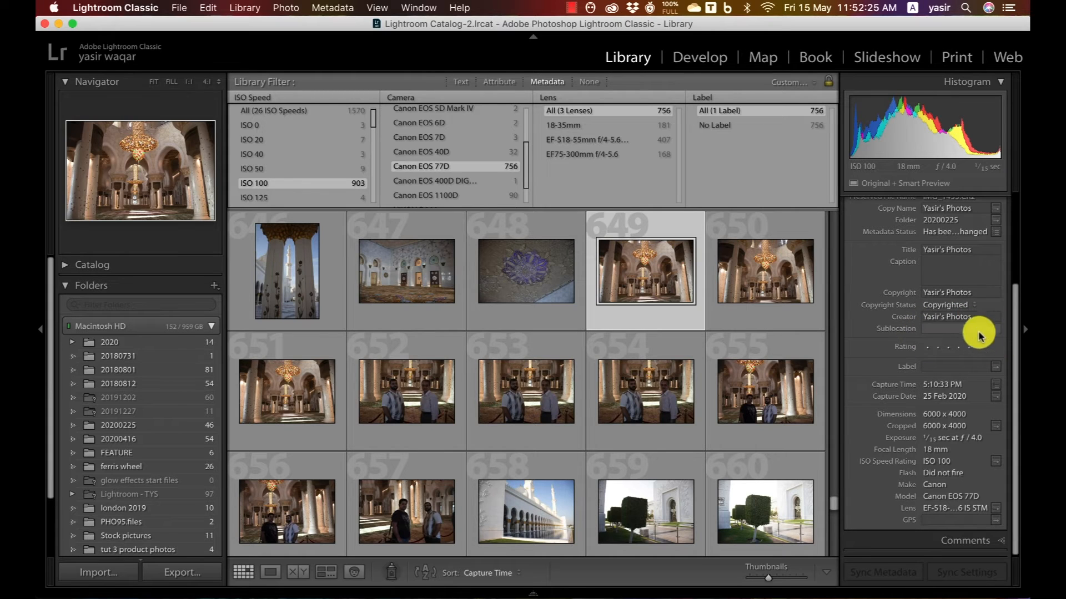
{"action": "left_click", "coordinate": [942, 329]}
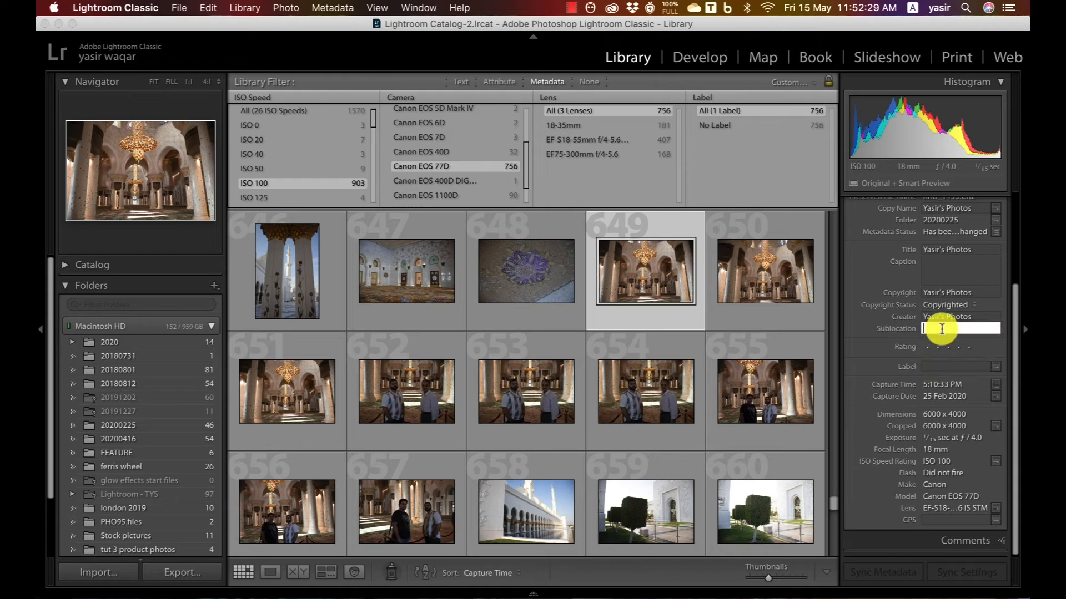
{"action": "left_click", "coordinate": [942, 277]}
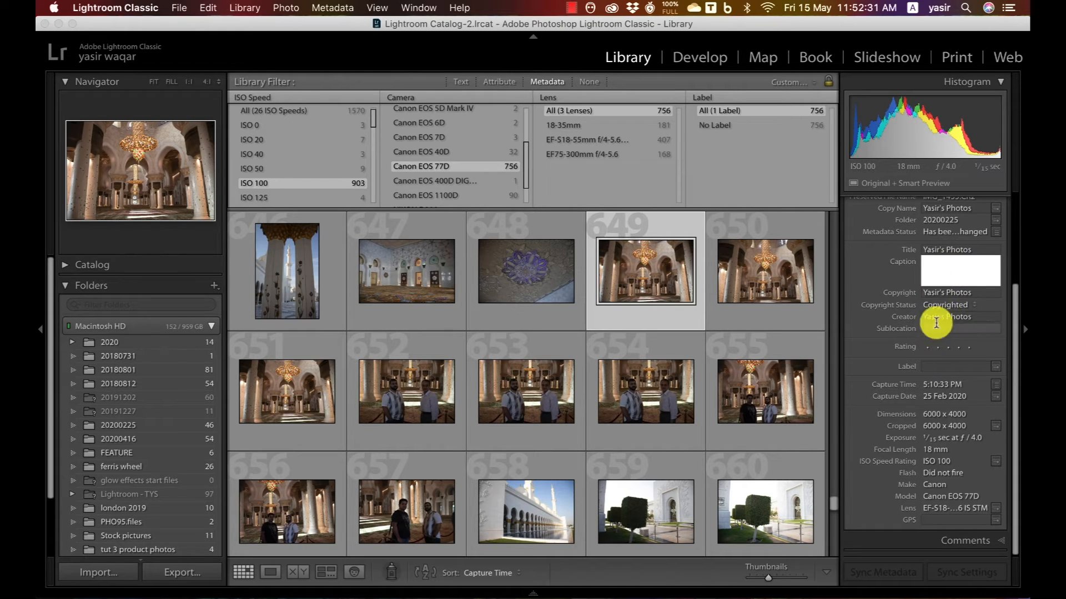
{"action": "left_click", "coordinate": [973, 250]}
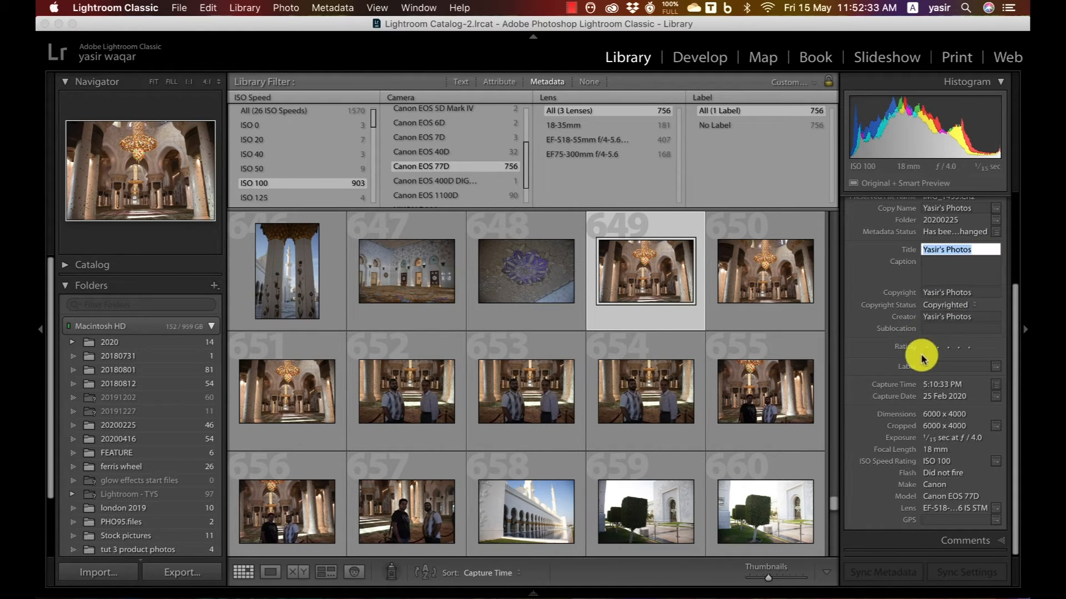
- View the photo's IPTC metadata set, including its contact fields, and return to the Default set
{"action": "left_click_drag", "start_coordinate": [1013, 358], "coordinate": [1011, 262]}
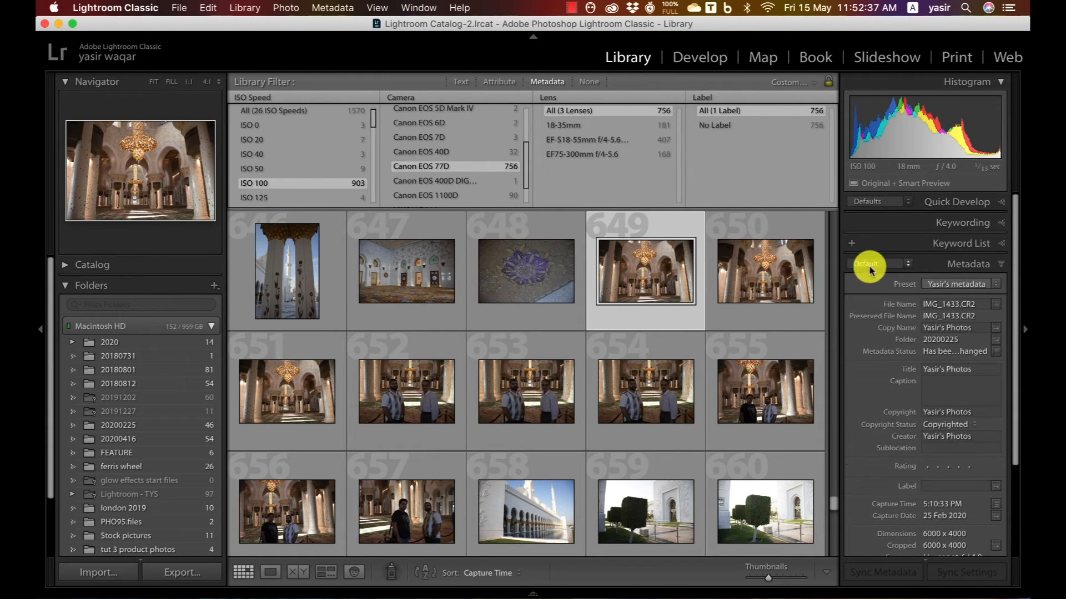
{"action": "left_click", "coordinate": [908, 268]}
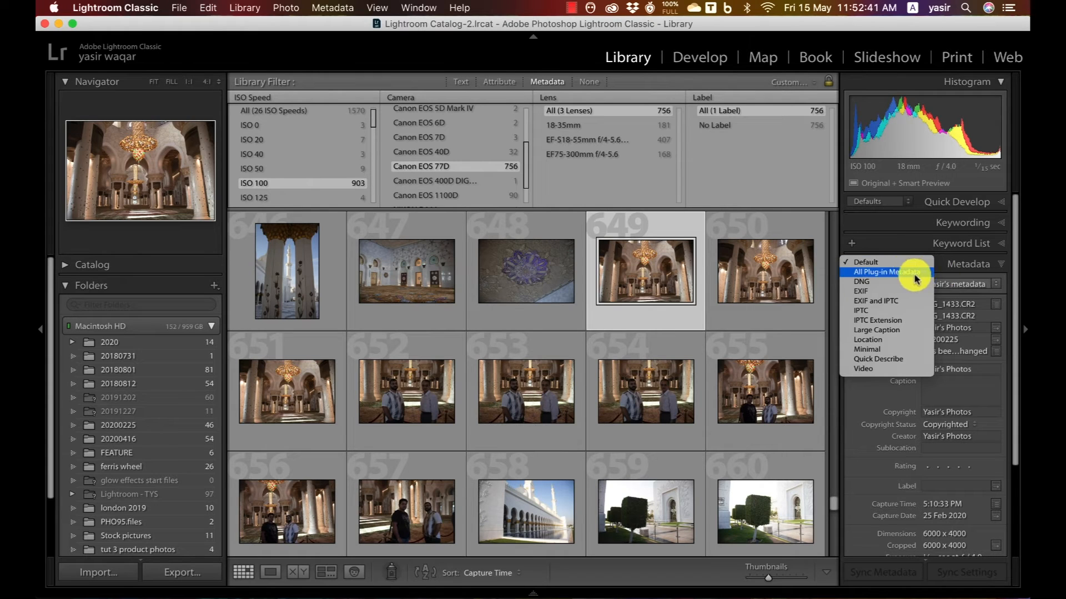
{"action": "left_click", "coordinate": [867, 314]}
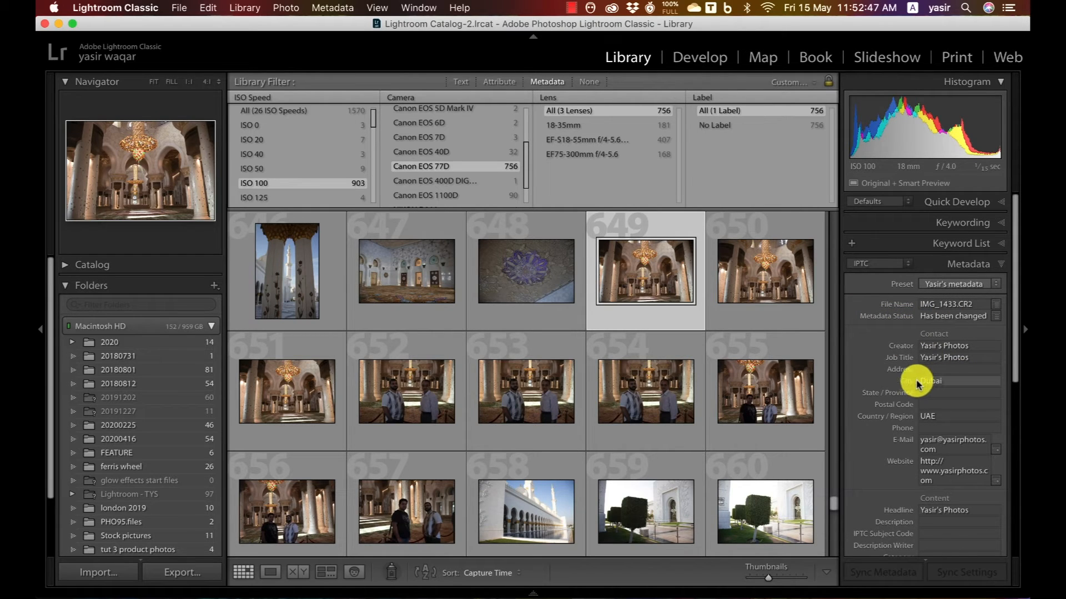
{"action": "left_click", "coordinate": [933, 418]}
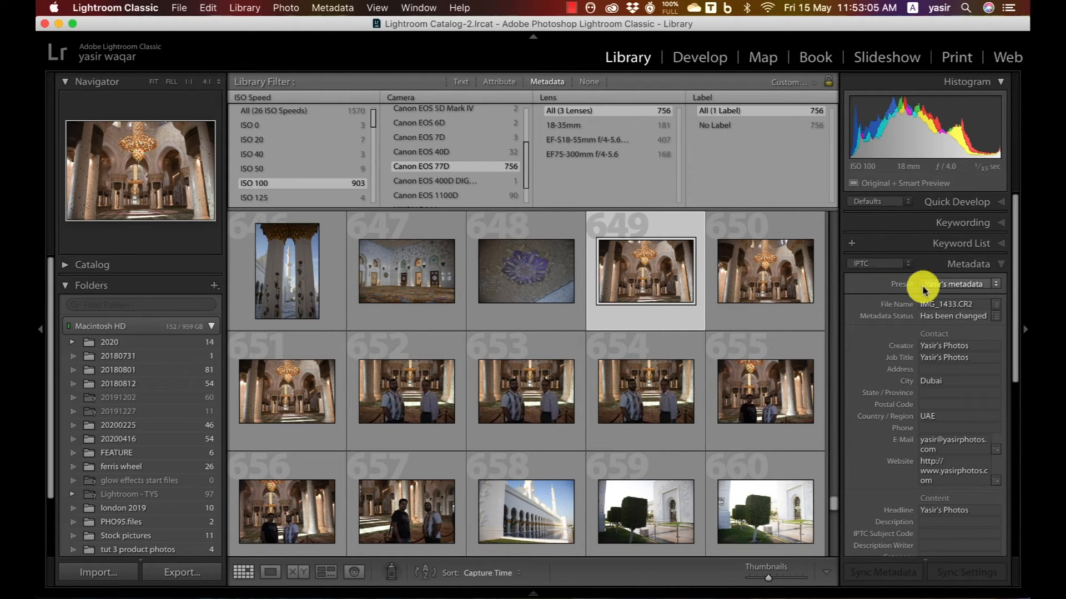
{"action": "left_click_drag", "start_coordinate": [910, 268], "coordinate": [886, 216]}
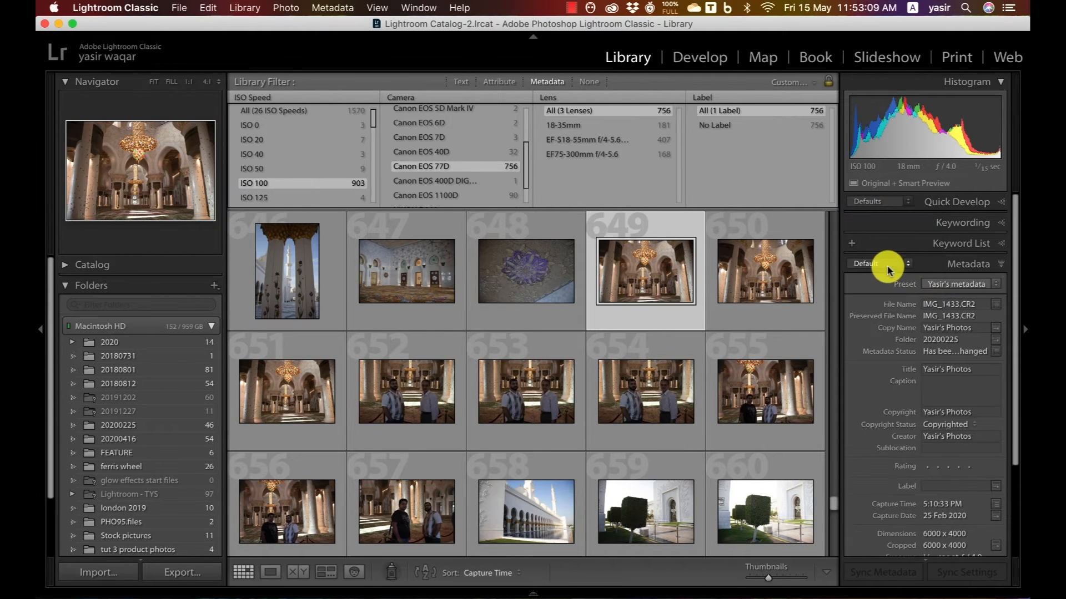
- Open the metadata preset editor, review its basic, copyright and creator fields, and close it without saving a new preset
{"action": "left_click", "coordinate": [996, 287]}
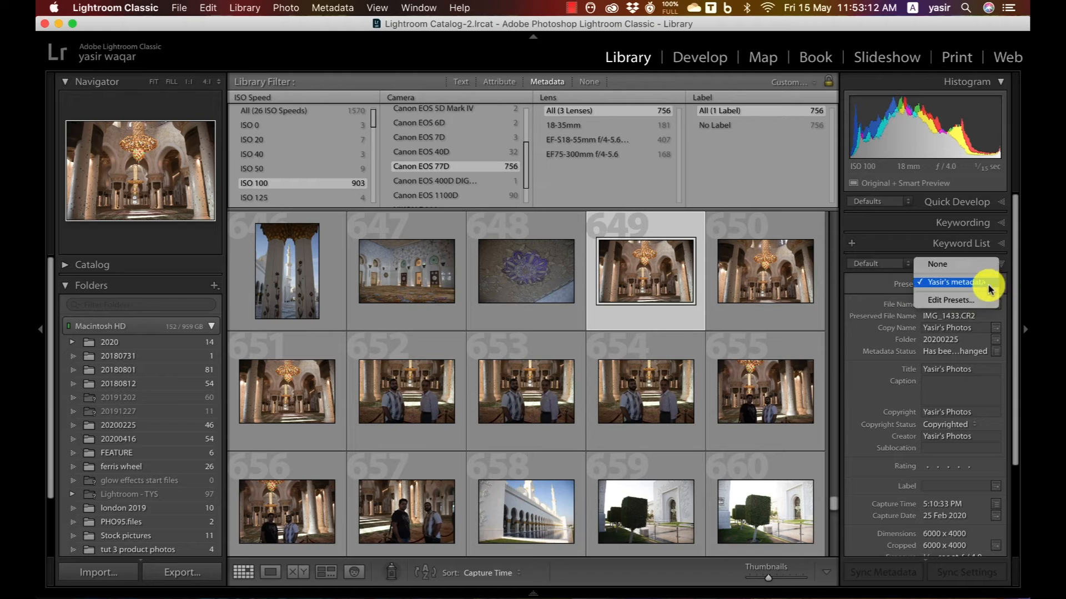
{"action": "left_click", "coordinate": [953, 298]}
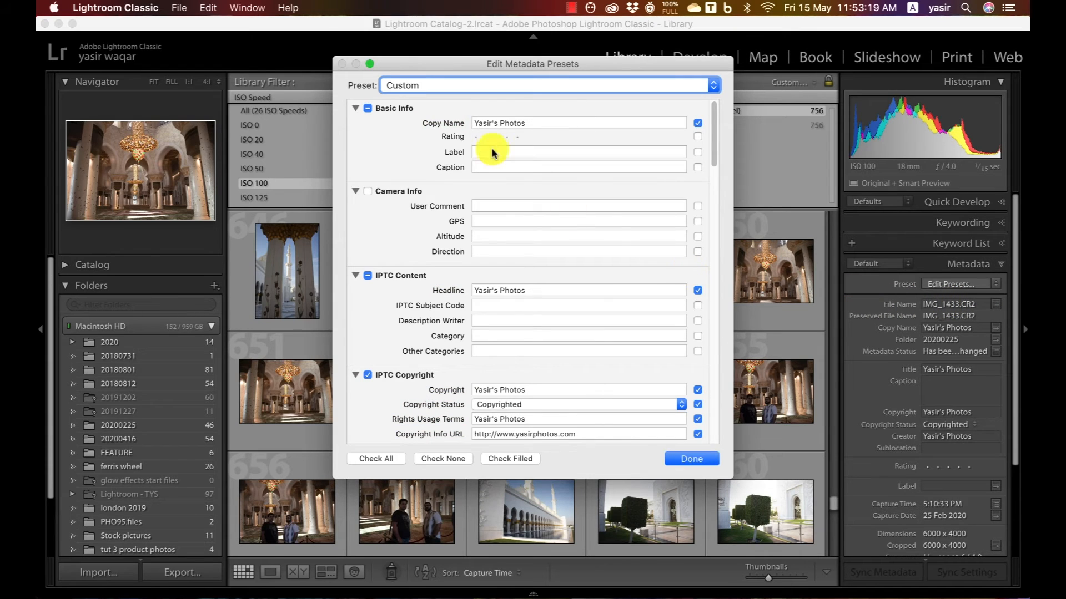
{"action": "left_click", "coordinate": [534, 123]}
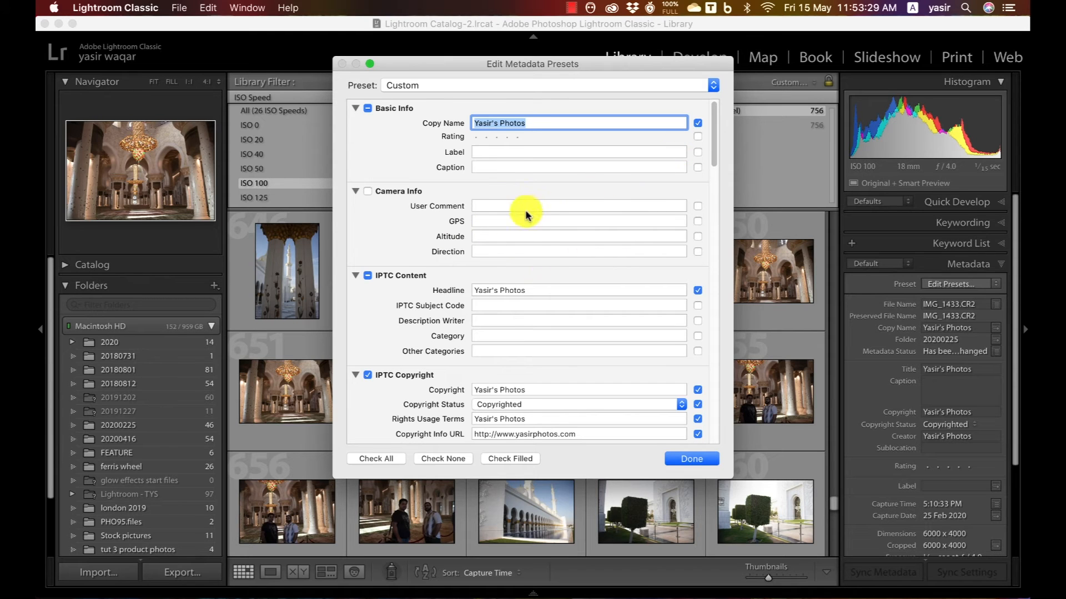
{"action": "scroll", "coordinate": [714, 145], "scroll_direction": "down", "scroll_amount": 5}
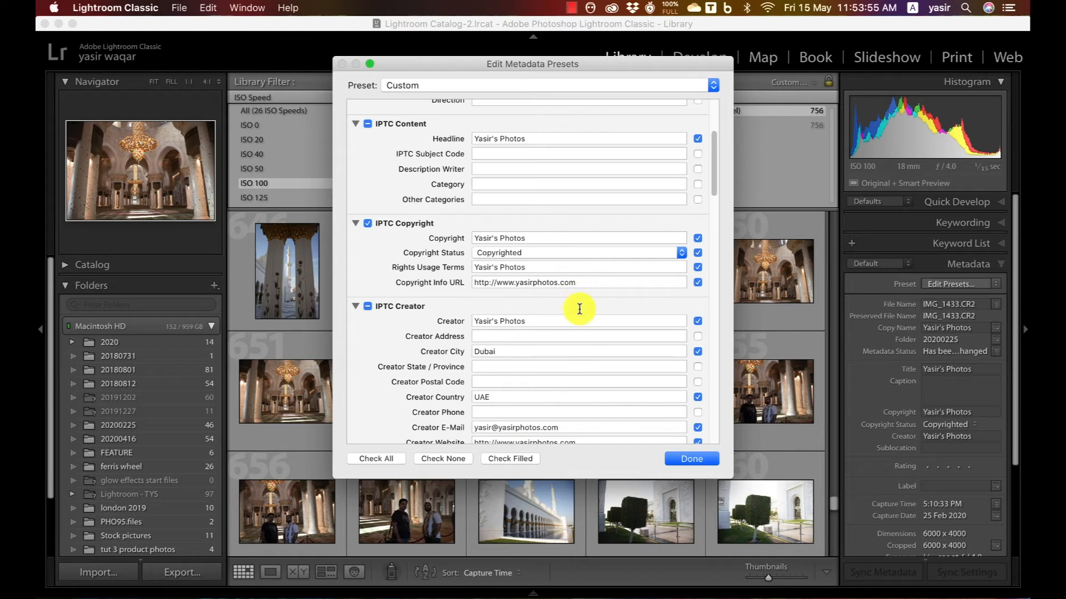
{"action": "left_click", "coordinate": [683, 459]}
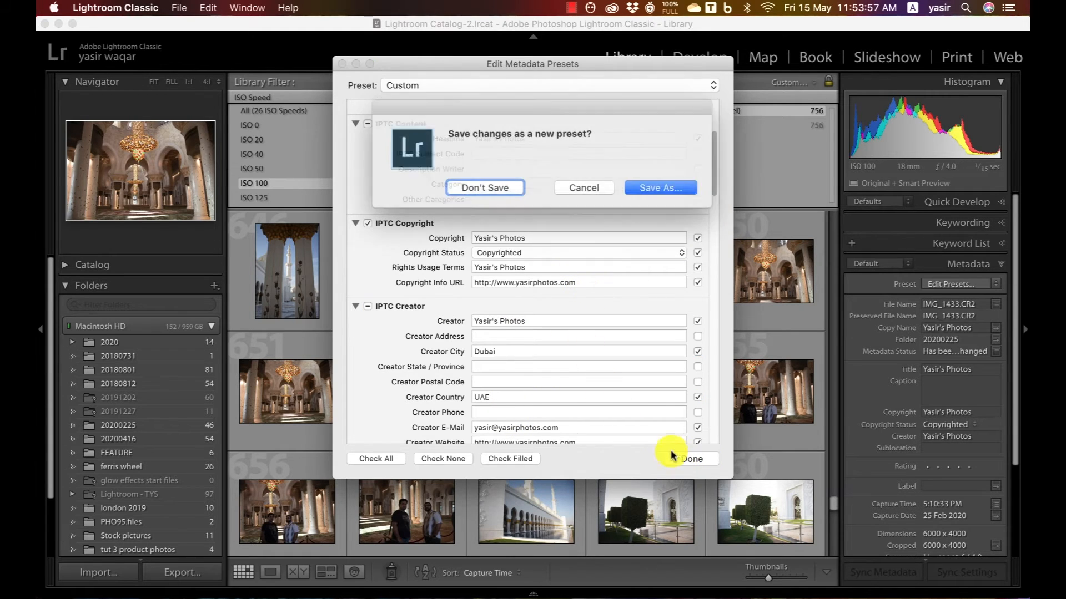
{"action": "left_click", "coordinate": [587, 187]}
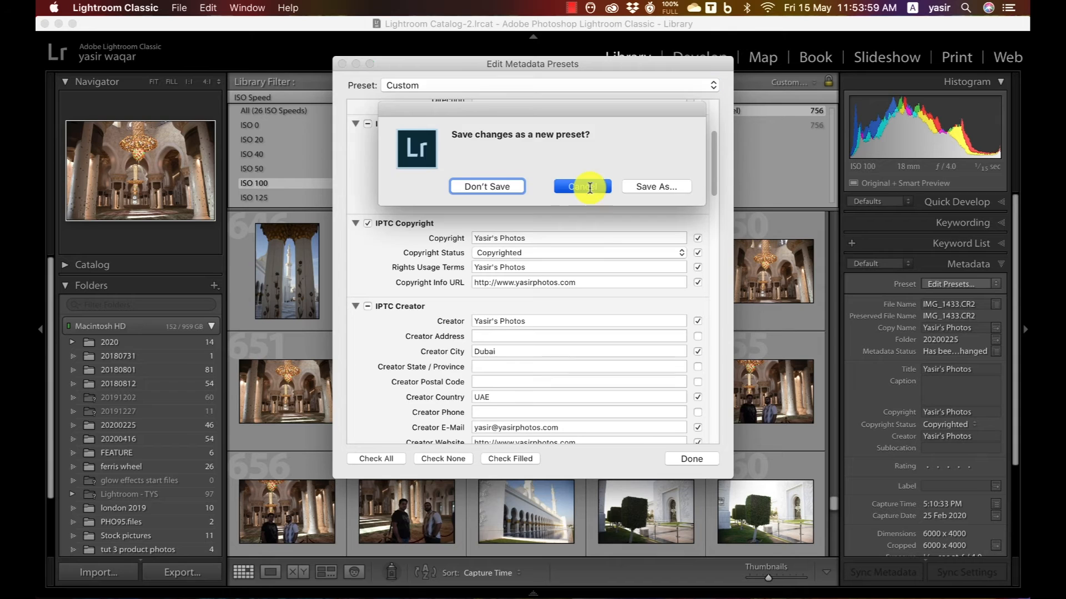
{"action": "left_click", "coordinate": [682, 458]}
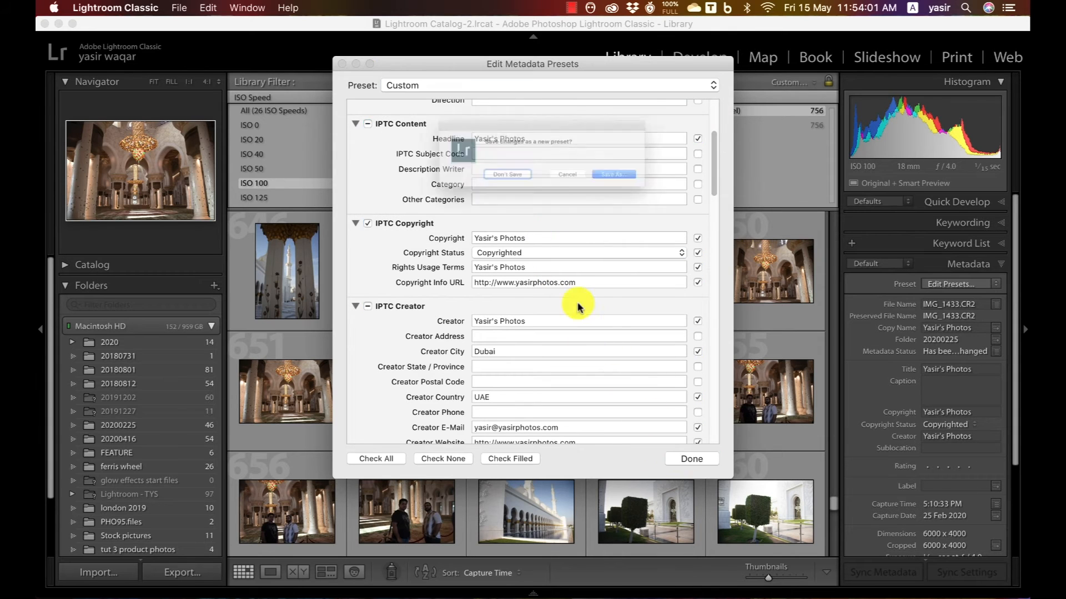
{"action": "left_click", "coordinate": [488, 184]}
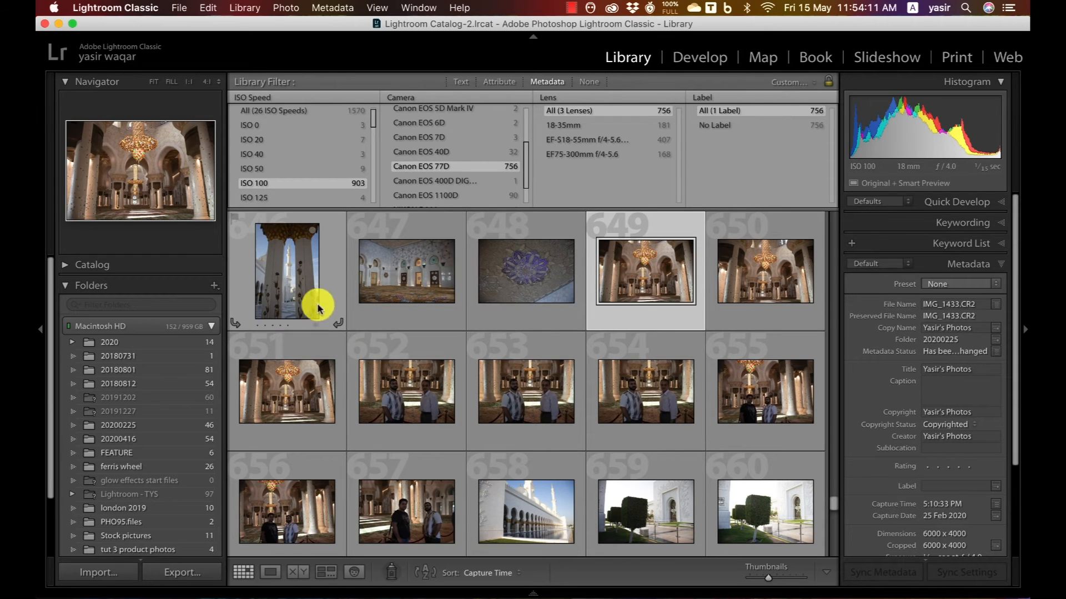
- Rate the chandelier photo numbered 650 in the grid three stars
{"action": "left_click", "coordinate": [727, 309]}
- Select photos 648 and 649 and apply the saved custom metadata preset to all selected photos
{"action": "left_click", "coordinate": [650, 292]}
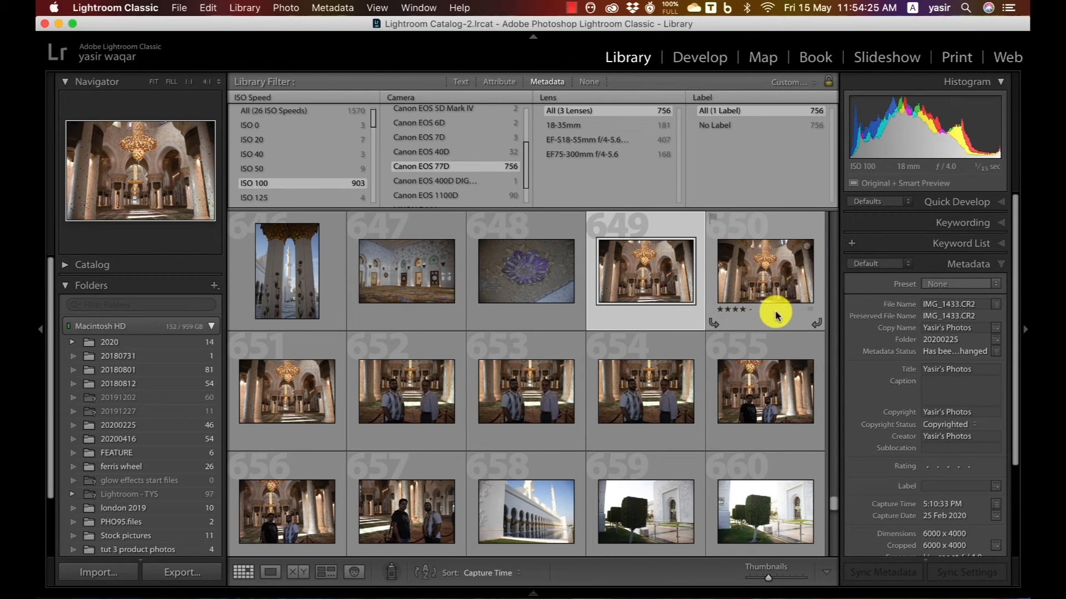
{"action": "left_click", "coordinate": [761, 269], "text": "super"}
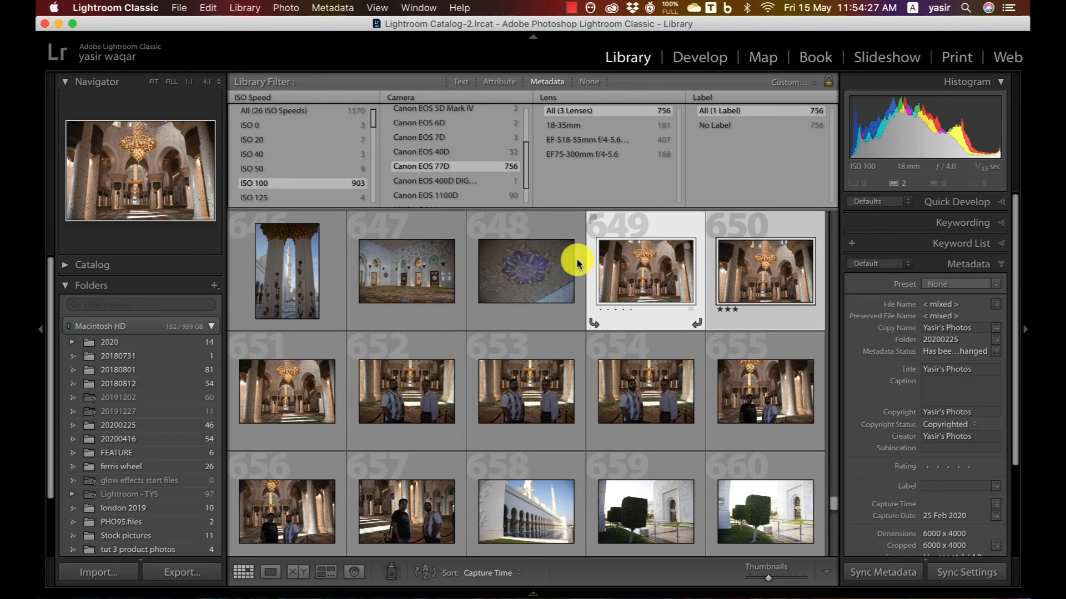
{"action": "left_click", "coordinate": [535, 279], "text": "shift"}
{"action": "left_click", "coordinate": [947, 283]}
{"action": "left_click", "coordinate": [938, 307]}
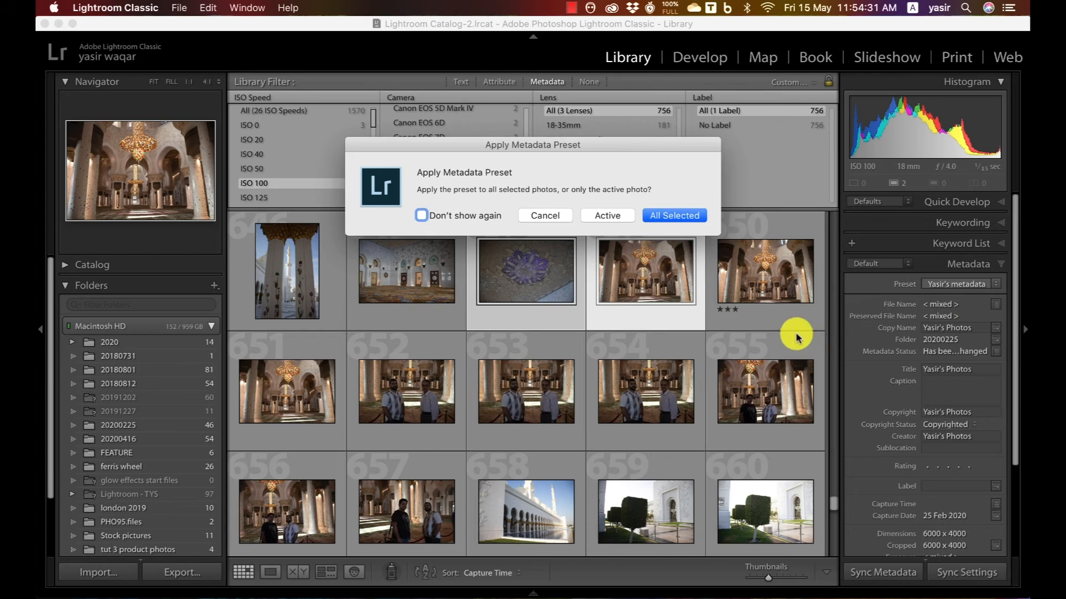
{"action": "left_click", "coordinate": [668, 216]}
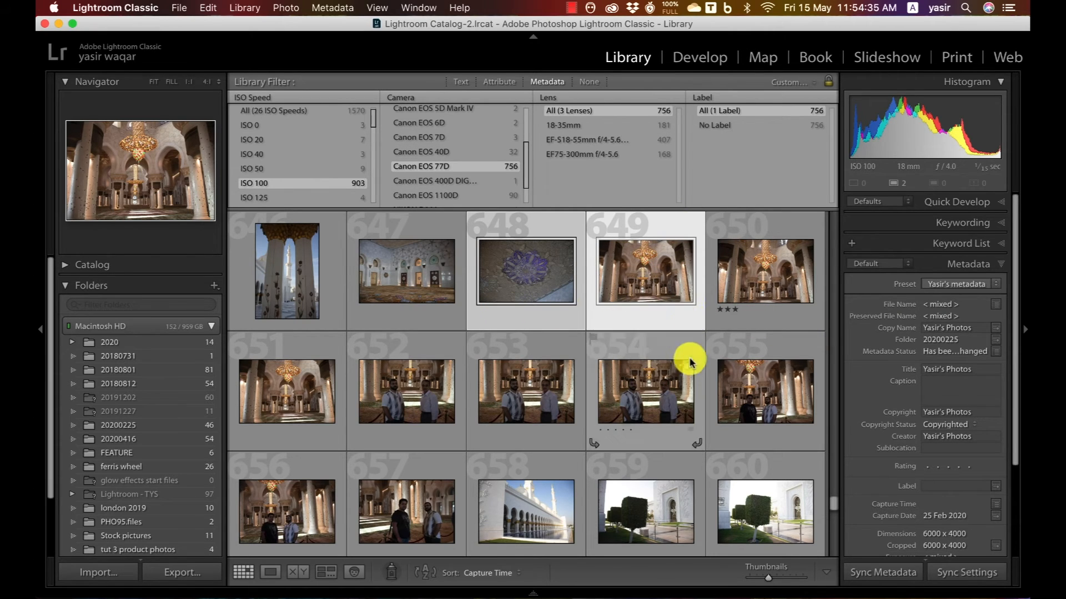
- Select photo 649, IMG_1433.CR2, on its own and rate it three stars
{"action": "left_click", "coordinate": [760, 317]}
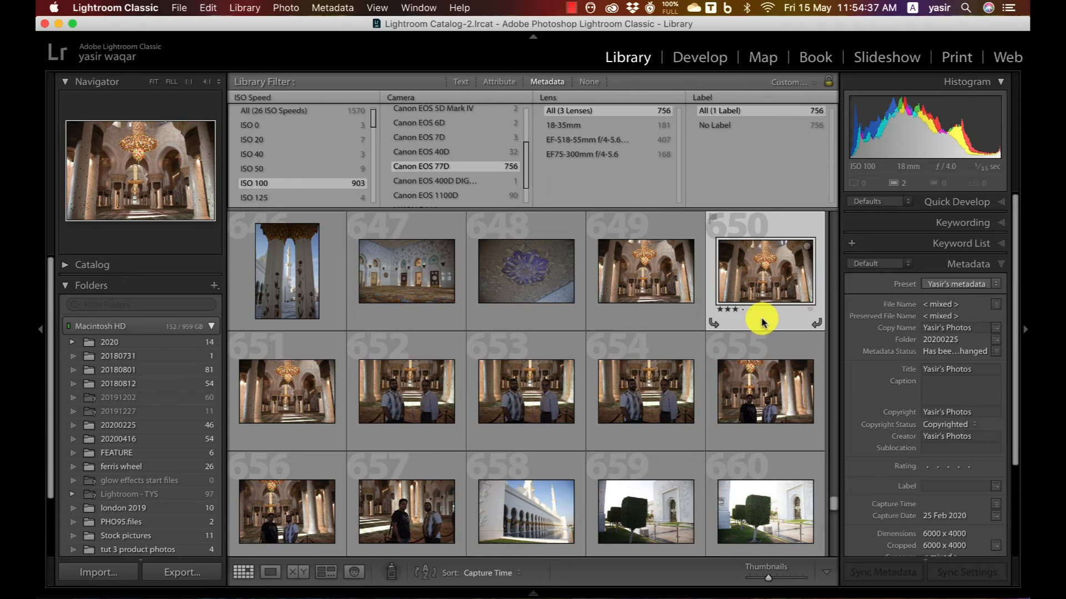
{"action": "left_click", "coordinate": [668, 311]}
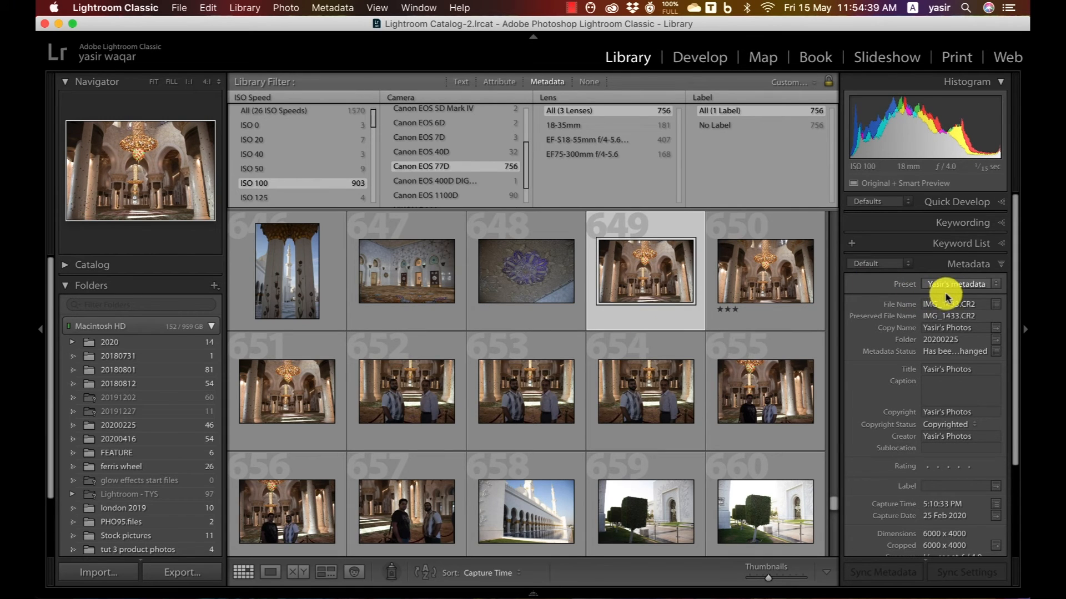
{"action": "left_click", "coordinate": [613, 311]}
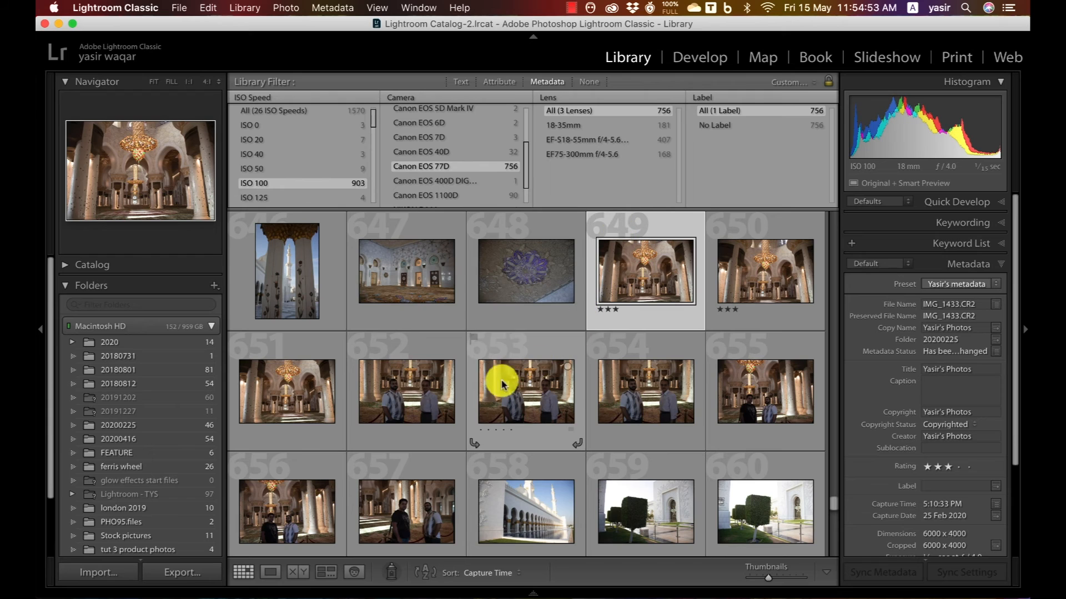
{"action": "left_click", "coordinate": [474, 412]}
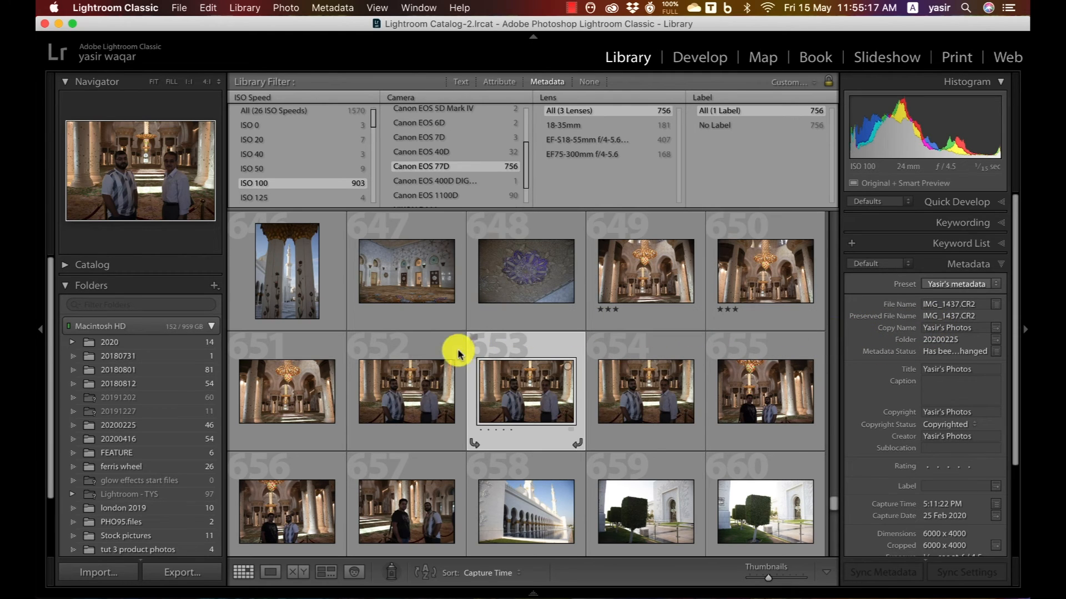
{"action": "left_click", "coordinate": [426, 290]}
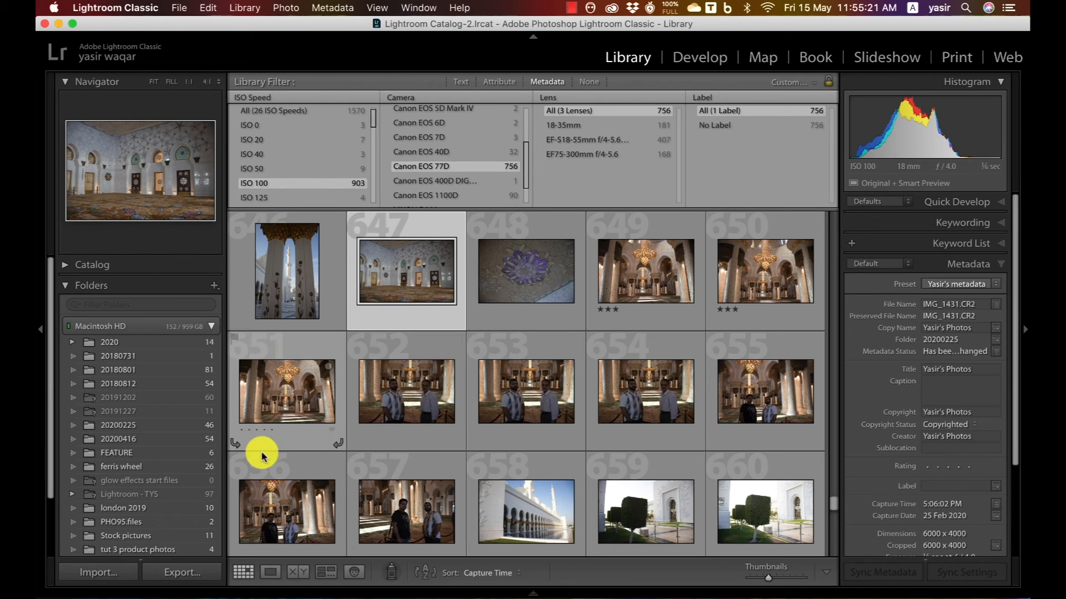
- Open the photo import window and choose the saved custom metadata preset to apply during import
{"action": "left_click", "coordinate": [114, 570]}
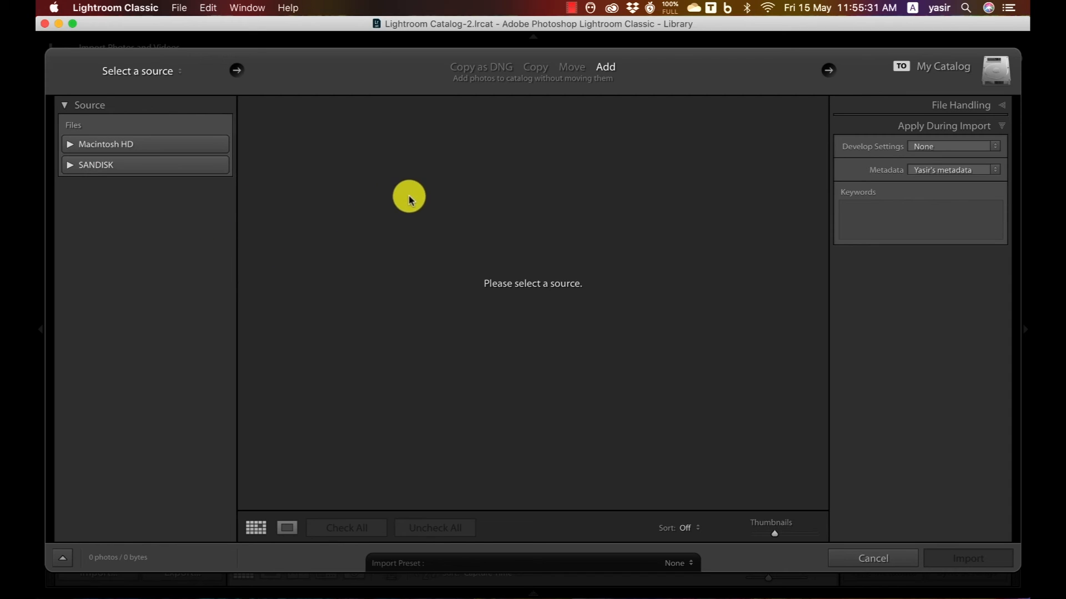
{"action": "left_click", "coordinate": [933, 173]}
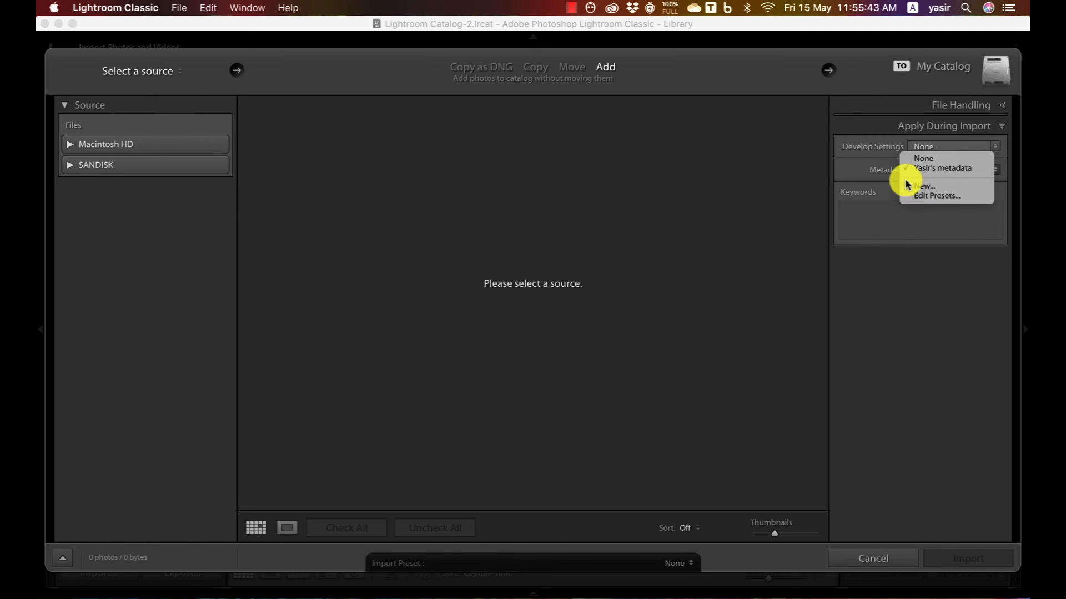
{"action": "left_click", "coordinate": [934, 170]}
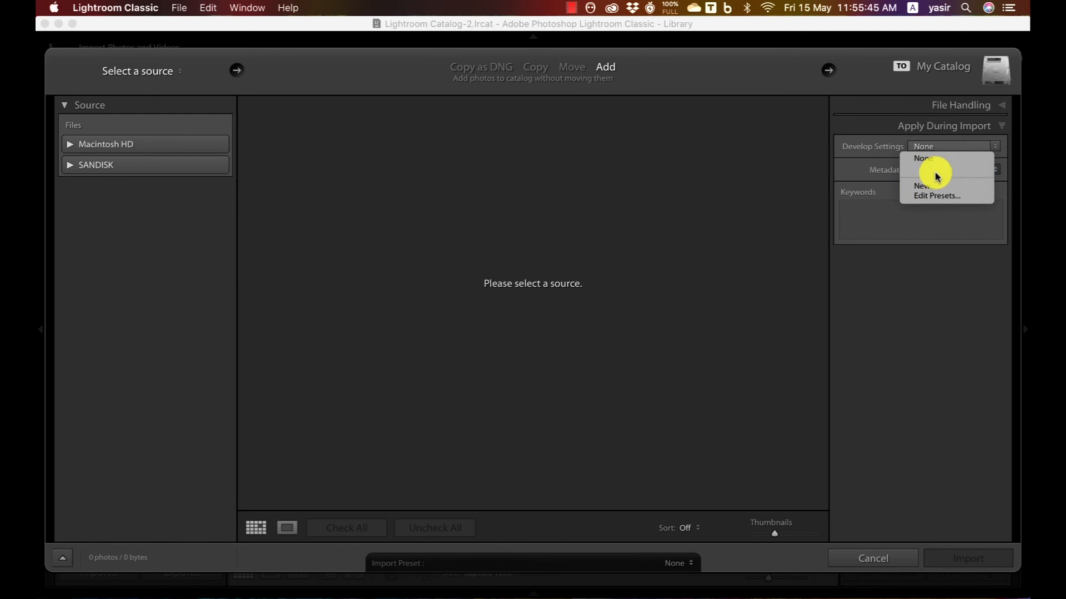